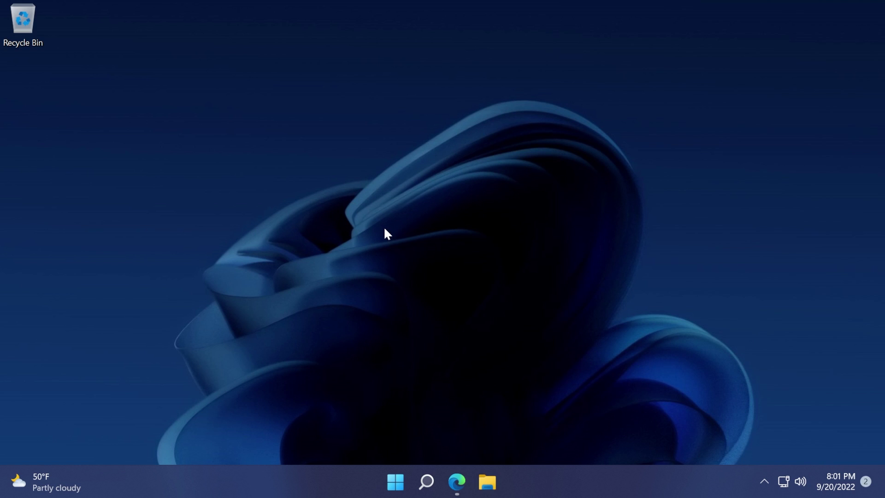
Step: Switch to Microsoft Edge and read through the Windows 11 2022 Update announcement, then return to the desktop
{"action": "left_click", "coordinate": [459, 481]}
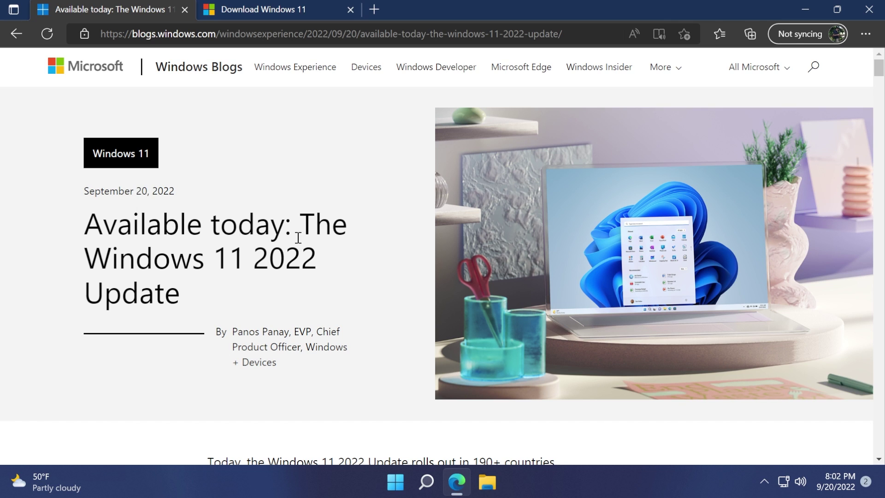
{"action": "scroll", "coordinate": [382, 262], "scroll_direction": "down", "scroll_amount": 5}
{"action": "scroll", "coordinate": [384, 266], "scroll_direction": "down", "scroll_amount": 1}
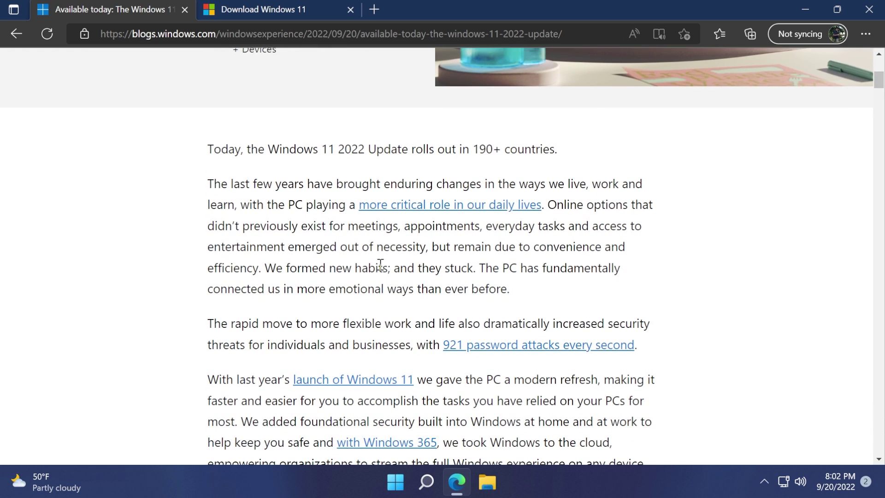
{"action": "scroll", "coordinate": [364, 261], "scroll_direction": "down", "scroll_amount": 3}
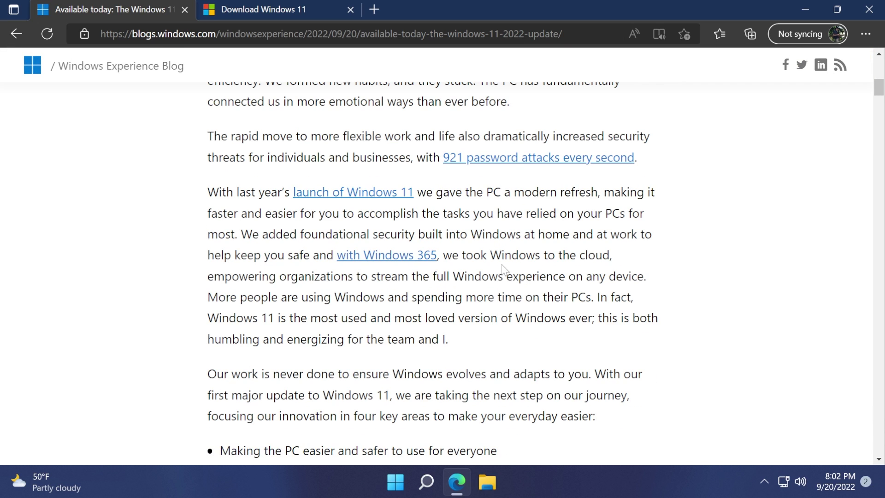
{"action": "scroll", "coordinate": [505, 270], "scroll_direction": "down", "scroll_amount": 8}
{"action": "scroll", "coordinate": [505, 270], "scroll_direction": "down", "scroll_amount": 10}
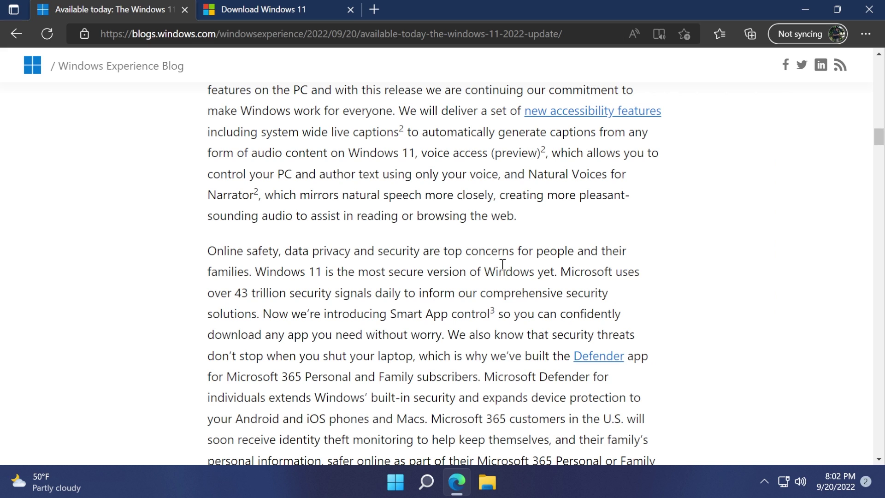
{"action": "scroll", "coordinate": [424, 244], "scroll_direction": "down", "scroll_amount": 6}
{"action": "scroll", "coordinate": [424, 244], "scroll_direction": "down", "scroll_amount": 15}
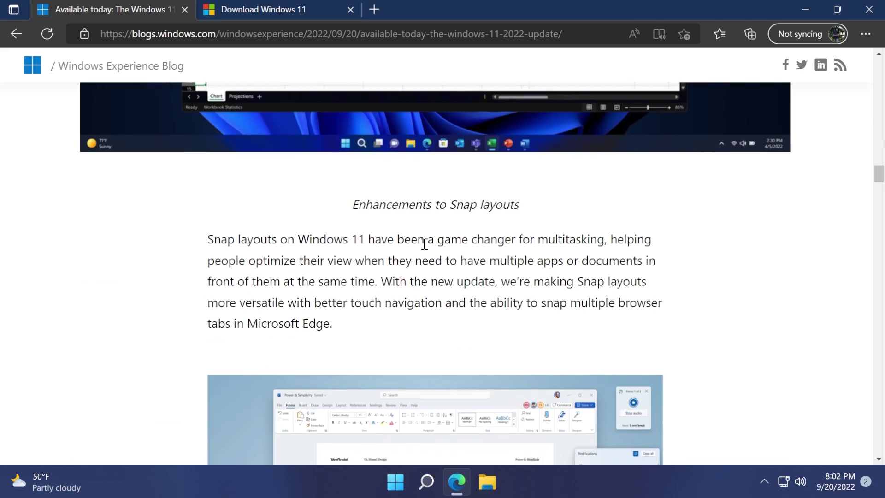
{"action": "scroll", "coordinate": [424, 245], "scroll_direction": "down", "scroll_amount": 15}
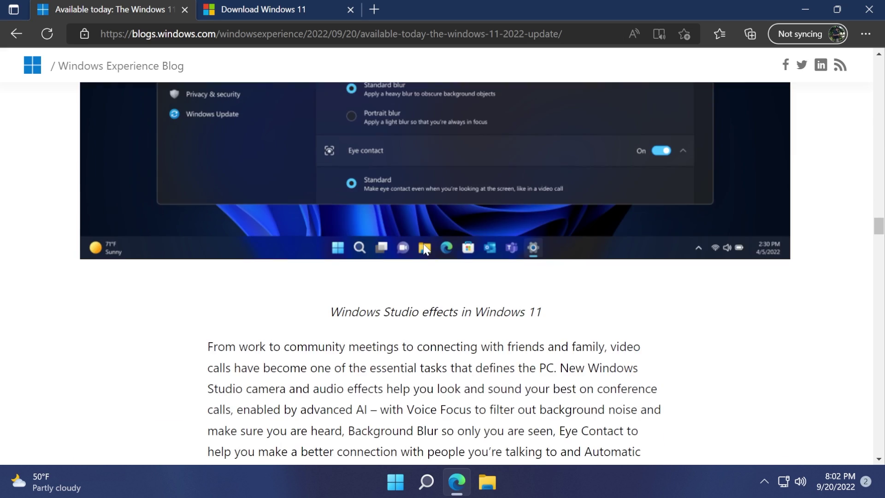
{"action": "scroll", "coordinate": [425, 249], "scroll_direction": "down", "scroll_amount": 8}
{"action": "key", "text": "super+d"}
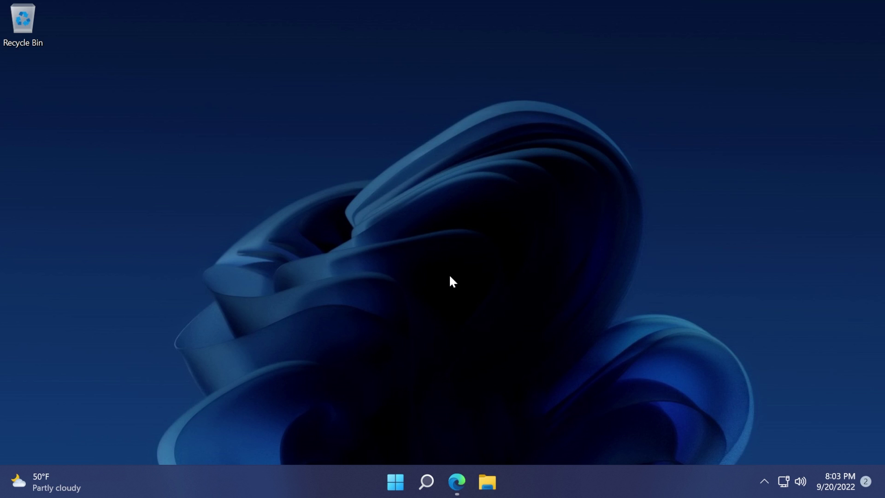
Step: Open Windows Update in the Settings app and check for available updates
{"action": "left_click", "coordinate": [426, 481]}
{"action": "type", "text": "settings"}
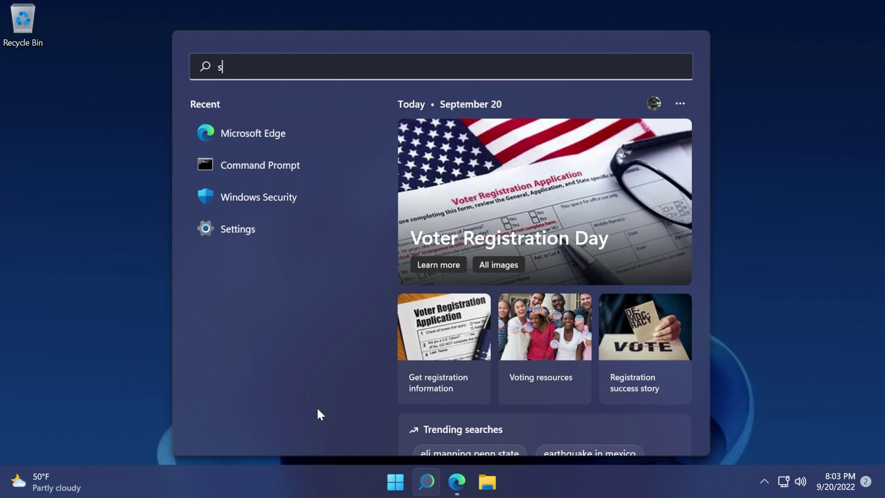
{"action": "left_click", "coordinate": [261, 176]}
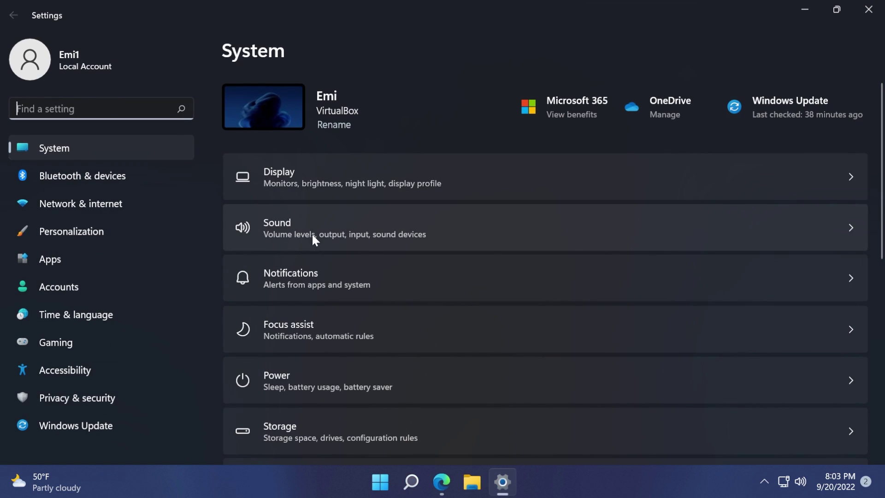
{"action": "left_click", "coordinate": [759, 105]}
{"action": "left_click", "coordinate": [798, 125]}
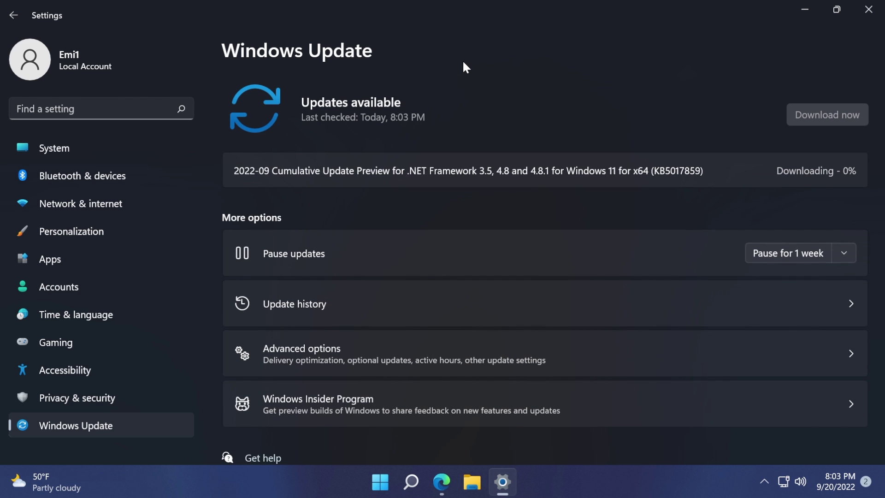
Step: Run winver to look up the installed Windows version
{"action": "left_click", "coordinate": [420, 474]}
{"action": "type", "text": "winver"}
{"action": "key", "text": "Return"}
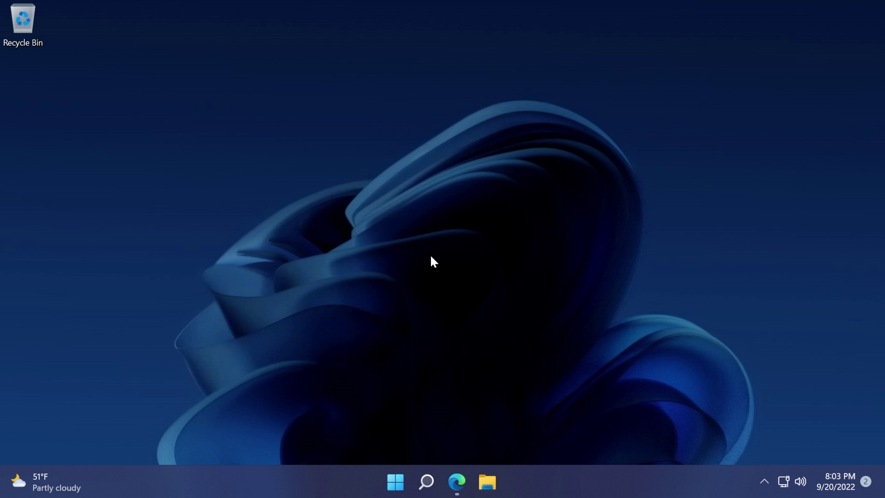
Step: Switch to Microsoft Edge and examine the current release note on the Download Windows 11 page
{"action": "left_click", "coordinate": [457, 481]}
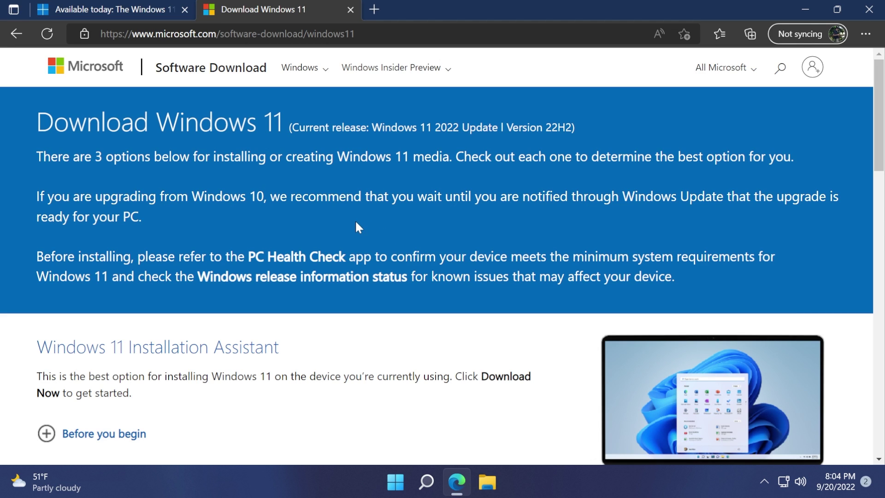
{"action": "left_click_drag", "start_coordinate": [437, 128], "coordinate": [493, 129]}
{"action": "left_click", "coordinate": [524, 131]}
{"action": "left_click", "coordinate": [422, 159]}
Step: Download the Windows 11 Installation Assistant and the media creation tool, then minimize the browser
{"action": "scroll", "coordinate": [325, 181], "scroll_direction": "down", "scroll_amount": 1}
{"action": "scroll", "coordinate": [325, 181], "scroll_direction": "down", "scroll_amount": 4}
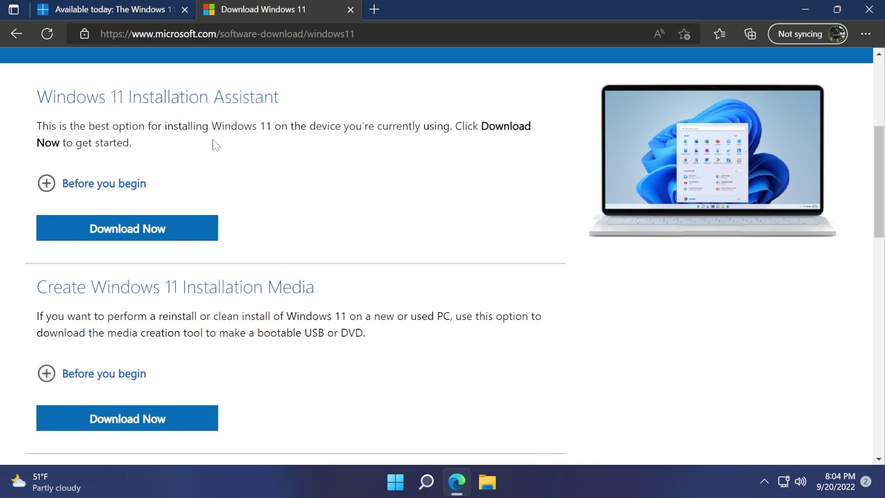
{"action": "left_click", "coordinate": [153, 231]}
{"action": "scroll", "coordinate": [212, 145], "scroll_direction": "down", "scroll_amount": 3}
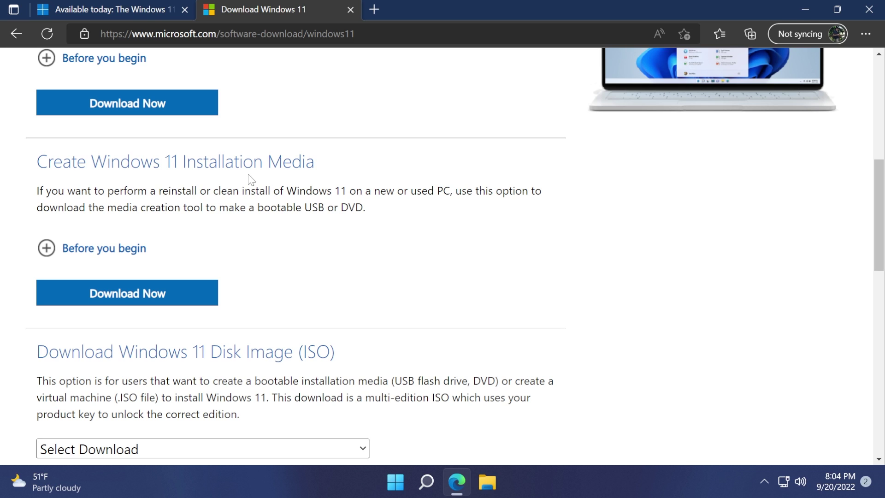
{"action": "left_click", "coordinate": [166, 302]}
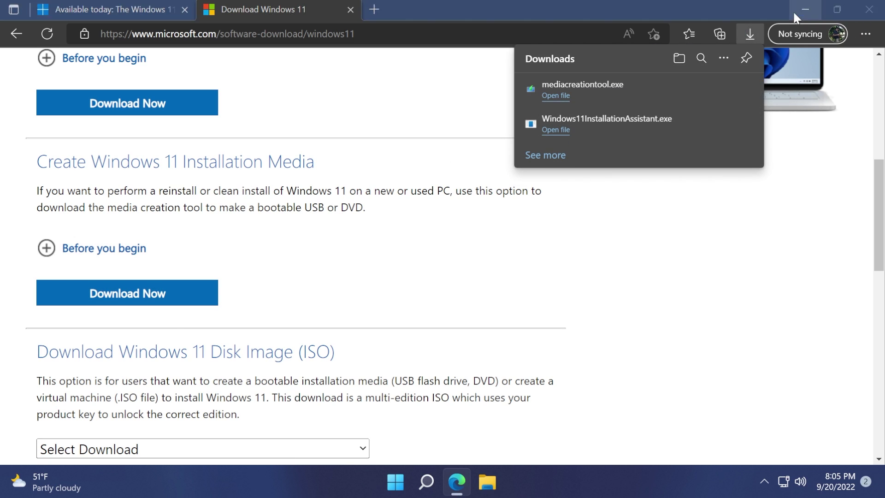
{"action": "left_click", "coordinate": [805, 9]}
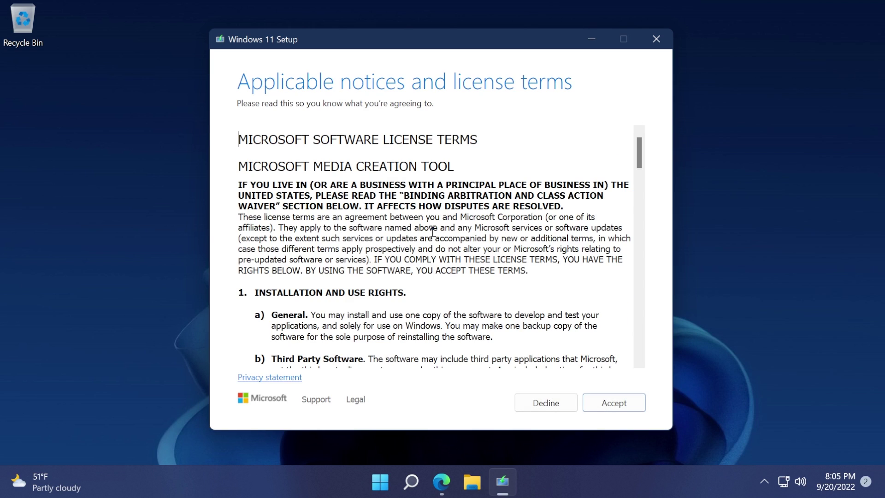
Step: Accept the license terms in Windows 11 Setup and proceed with the recommended language and edition, choosing ISO file as the media
{"action": "left_click", "coordinate": [614, 403]}
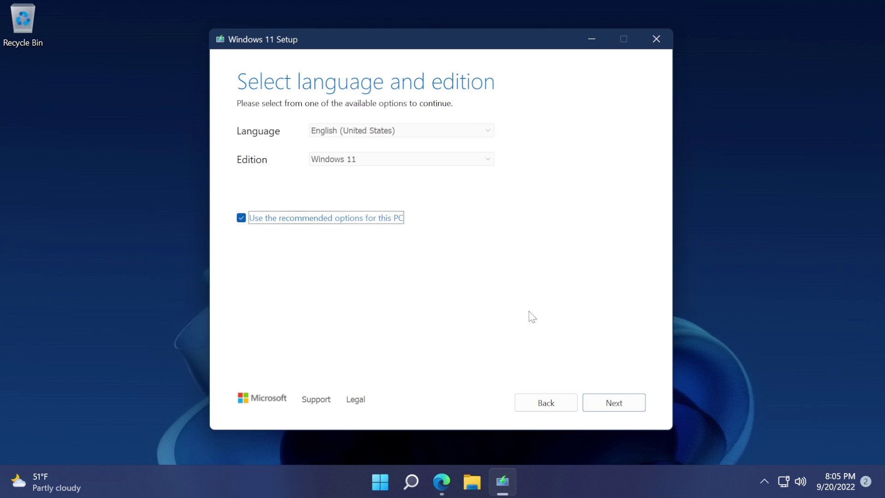
{"action": "left_click", "coordinate": [612, 408]}
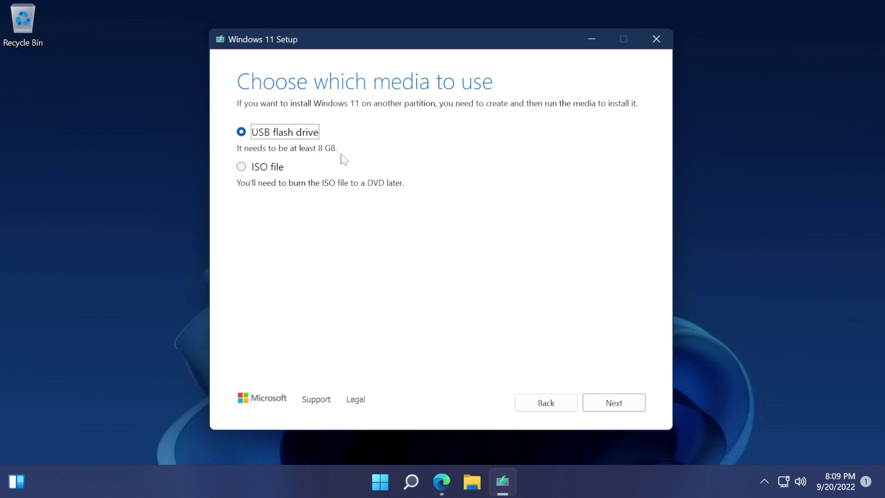
{"action": "left_click", "coordinate": [267, 167]}
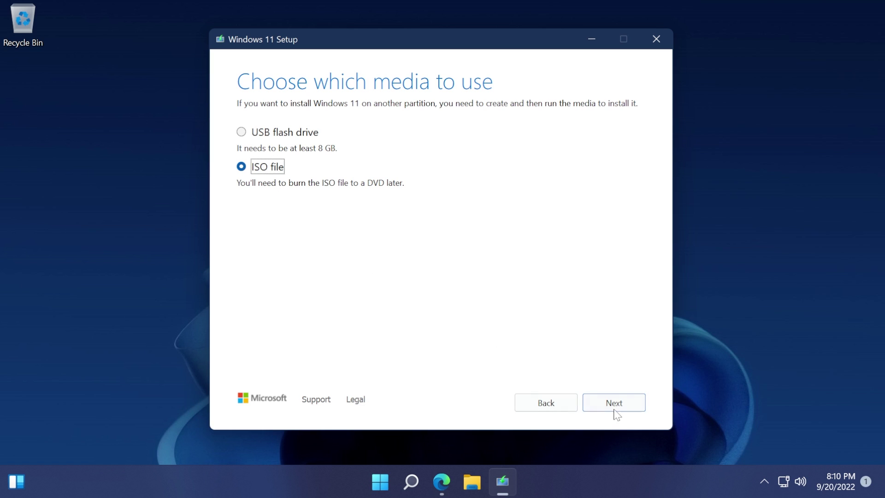
{"action": "left_click", "coordinate": [613, 403]}
{"action": "left_click", "coordinate": [268, 170]}
{"action": "left_click", "coordinate": [528, 356]}
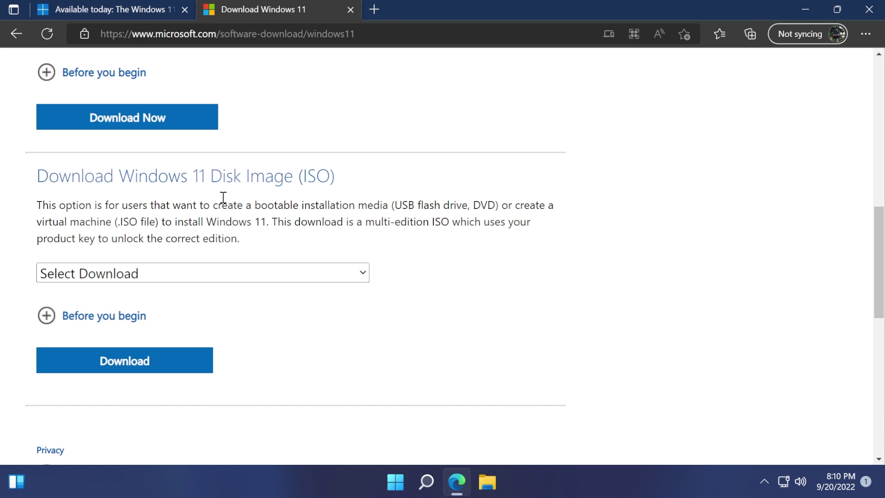
Step: Request the Windows 11 (multi-edition ISO) disk image on the Download Windows 11 page
{"action": "left_click", "coordinate": [180, 277]}
{"action": "left_click", "coordinate": [184, 311]}
{"action": "scroll", "coordinate": [123, 245], "scroll_direction": "down", "scroll_amount": 3}
{"action": "left_click", "coordinate": [124, 245]}
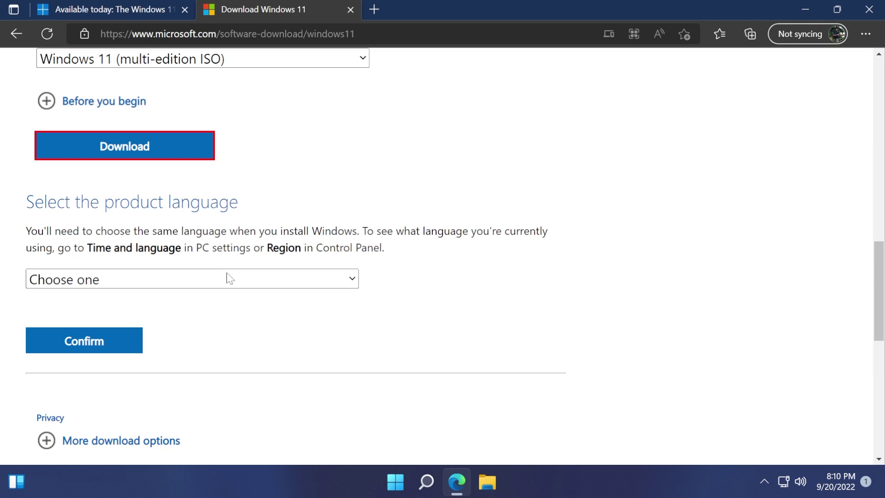
Step: Confirm English (United States) as the product language and start the 64-bit ISO download
{"action": "left_click", "coordinate": [229, 278]}
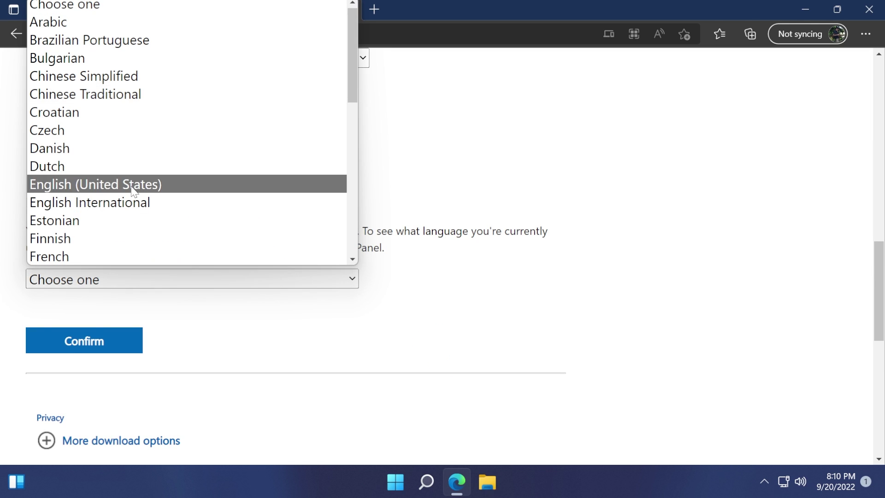
{"action": "left_click", "coordinate": [131, 184]}
{"action": "left_click", "coordinate": [110, 337]}
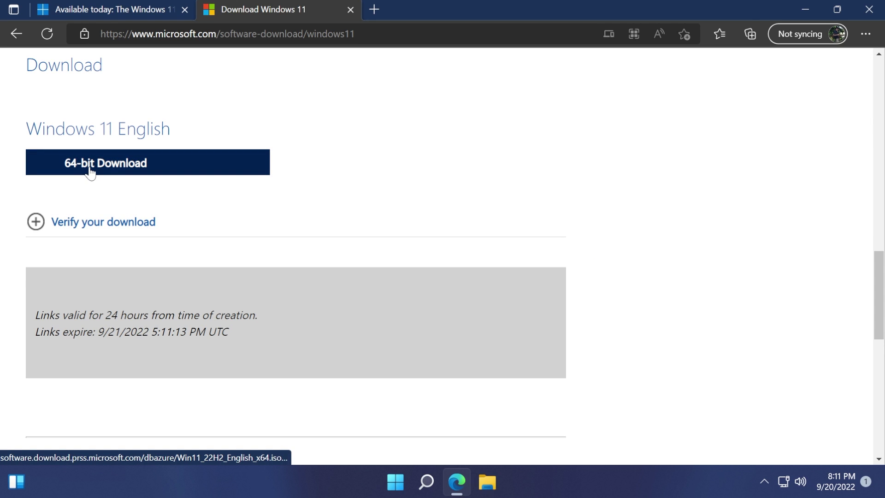
{"action": "left_click", "coordinate": [109, 170]}
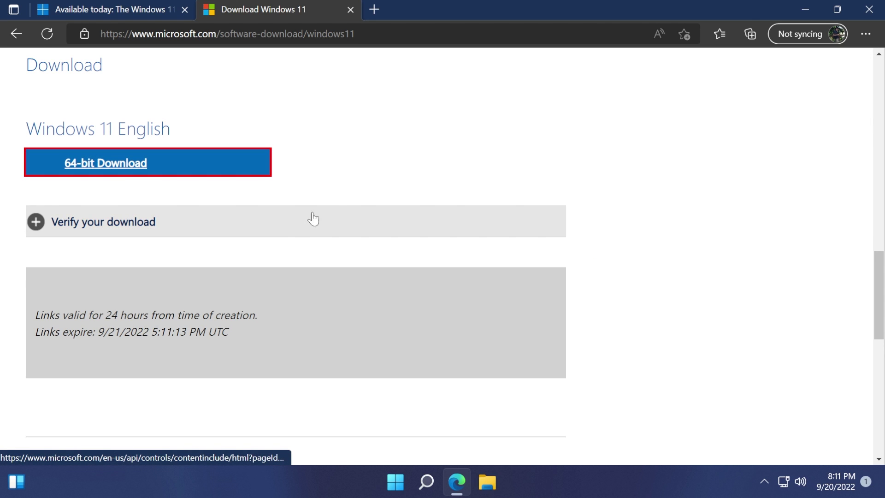